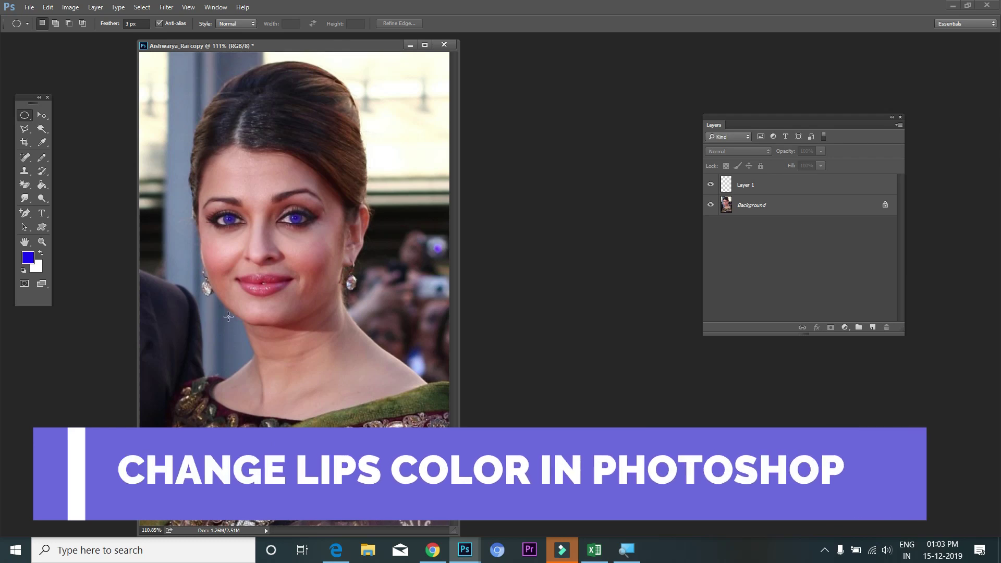
Step: Zoom in toward the lips, centre them, and widen the document window
key("ctrl+plus")
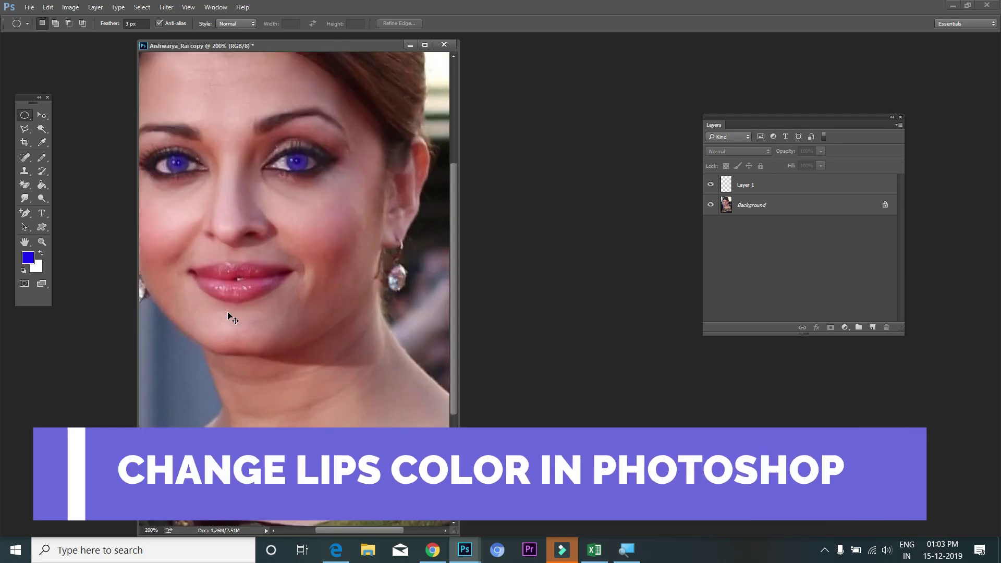
key("ctrl+plus")
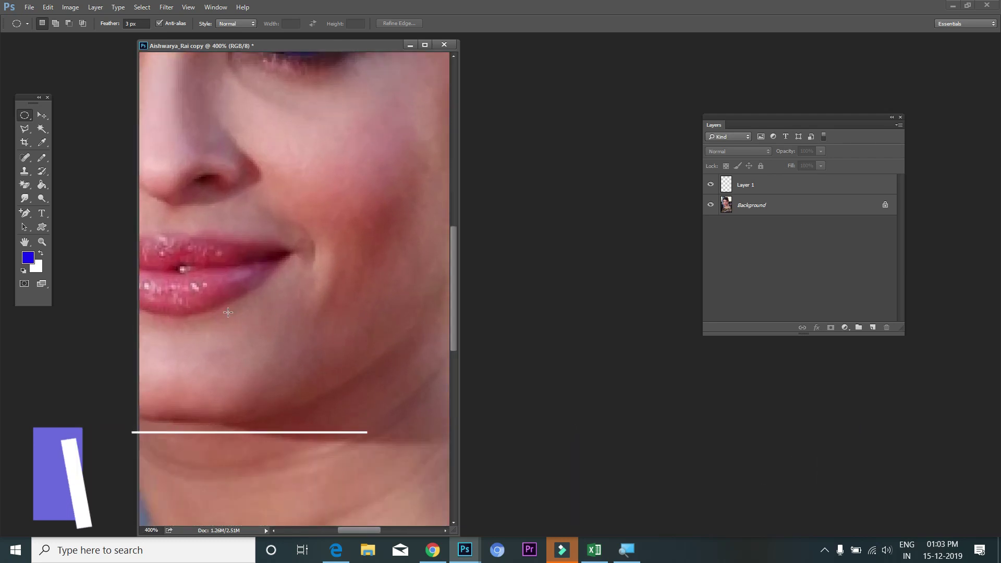
left_click_drag(314, 305, 392, 289)
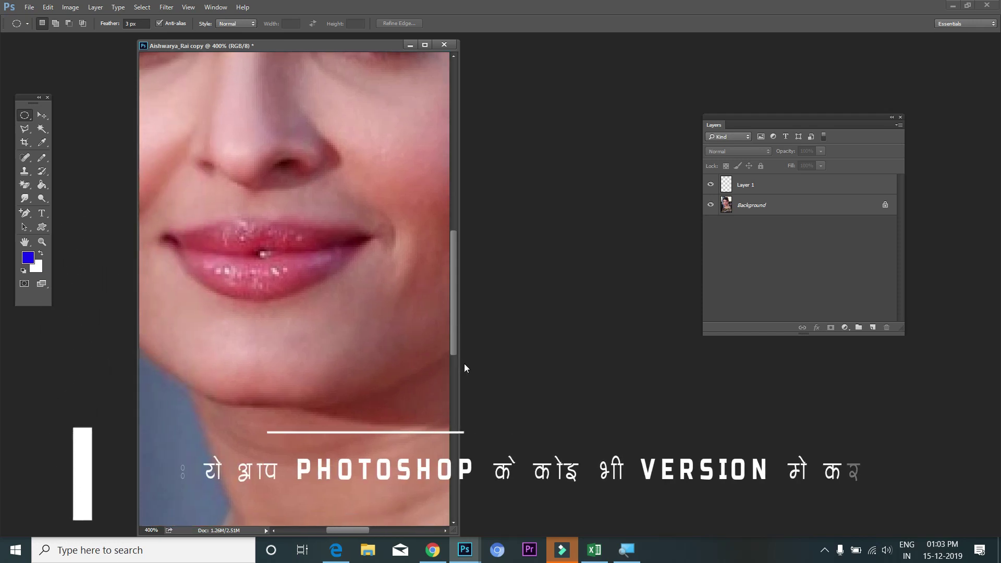
left_click_drag(458, 364, 576, 365)
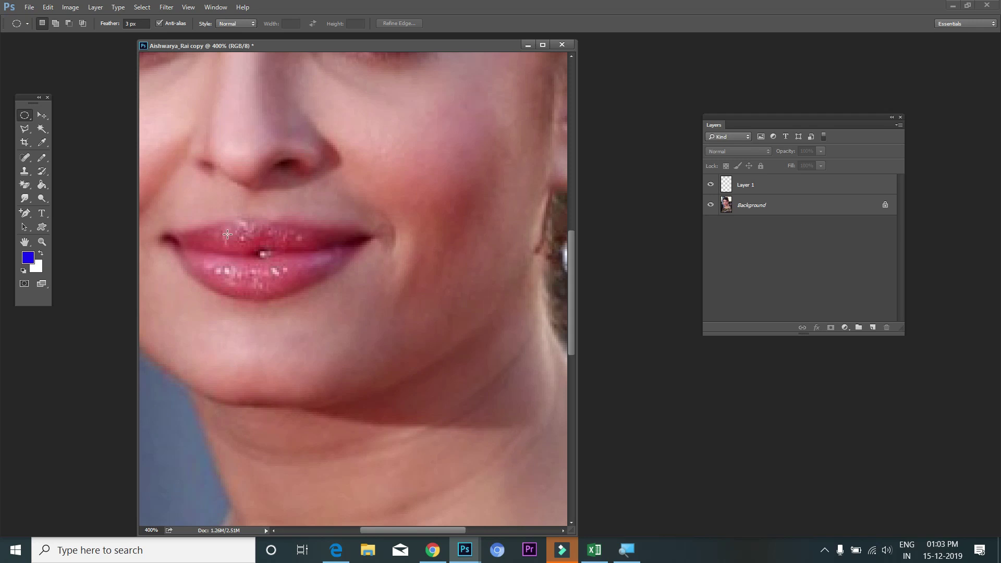
Step: Zoom closer on the centred lips, hide the grid, and settle where the whole mouth fits
key("ctrl+plus")
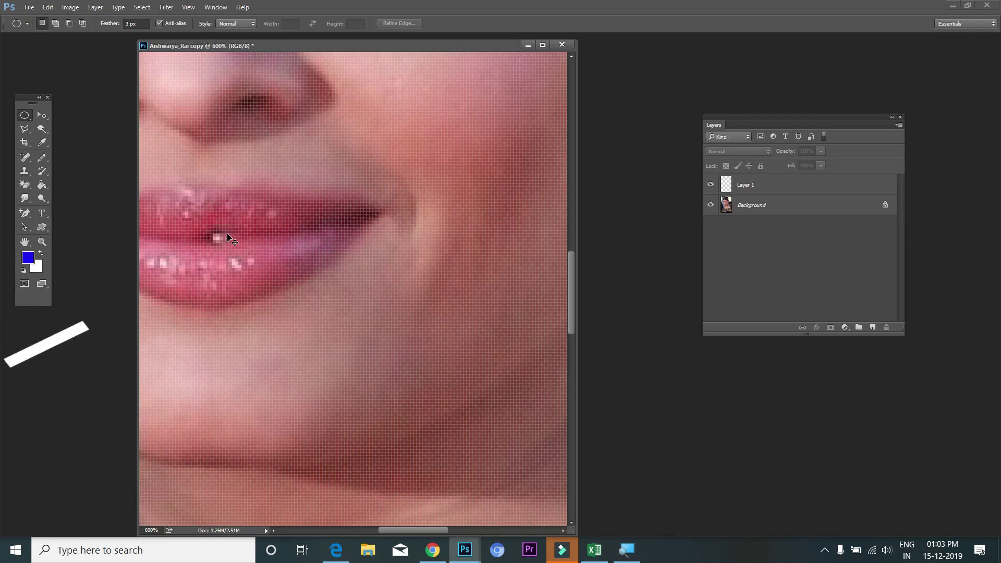
key("ctrl+plus")
mouse_move(259, 259)
left_mouse_down()
mouse_move(337, 267)
mouse_move(347, 242)
mouse_move(325, 252)
left_mouse_up()
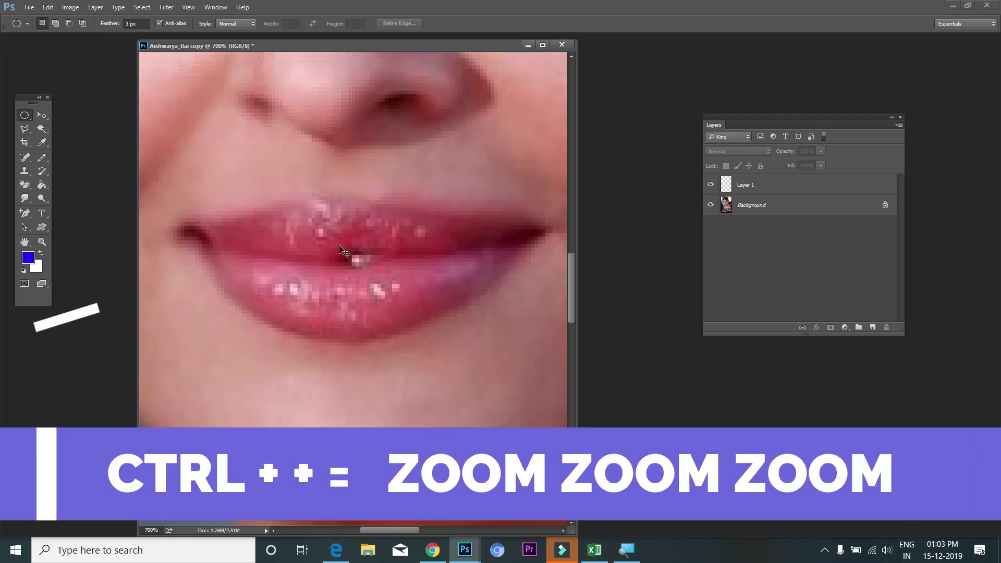
key("ctrl+h")
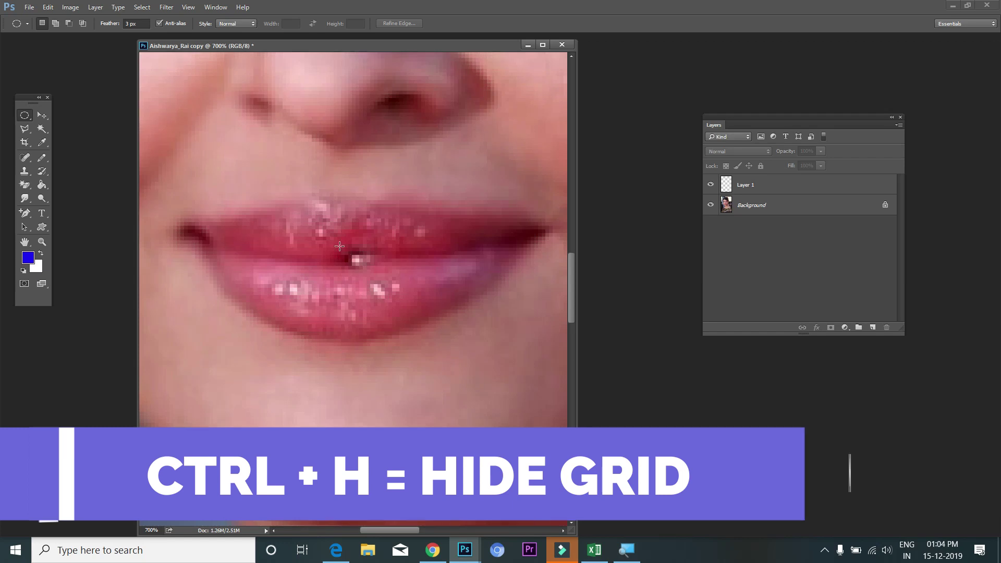
key("ctrl+plus")
key("ctrl+plus")
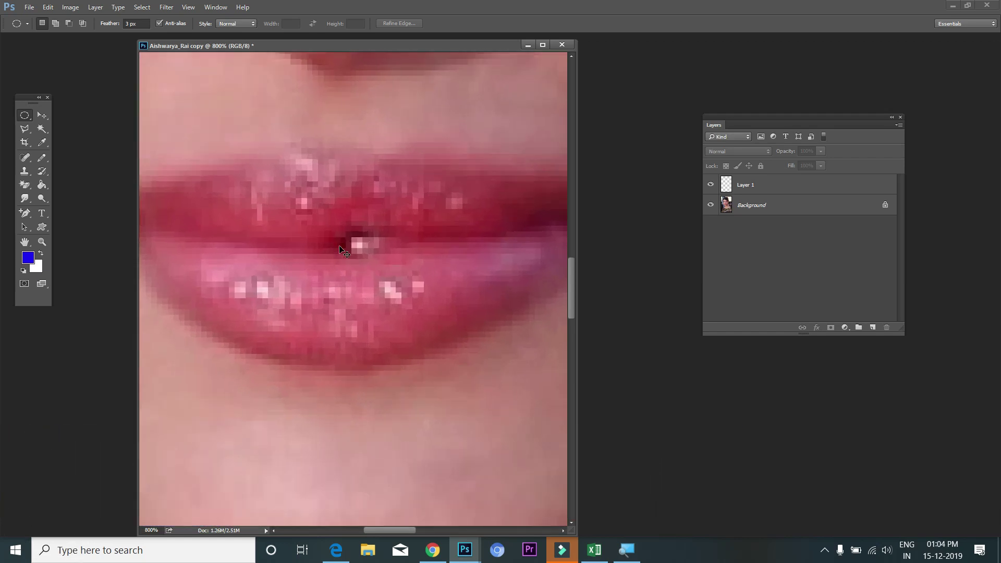
key("ctrl+minus")
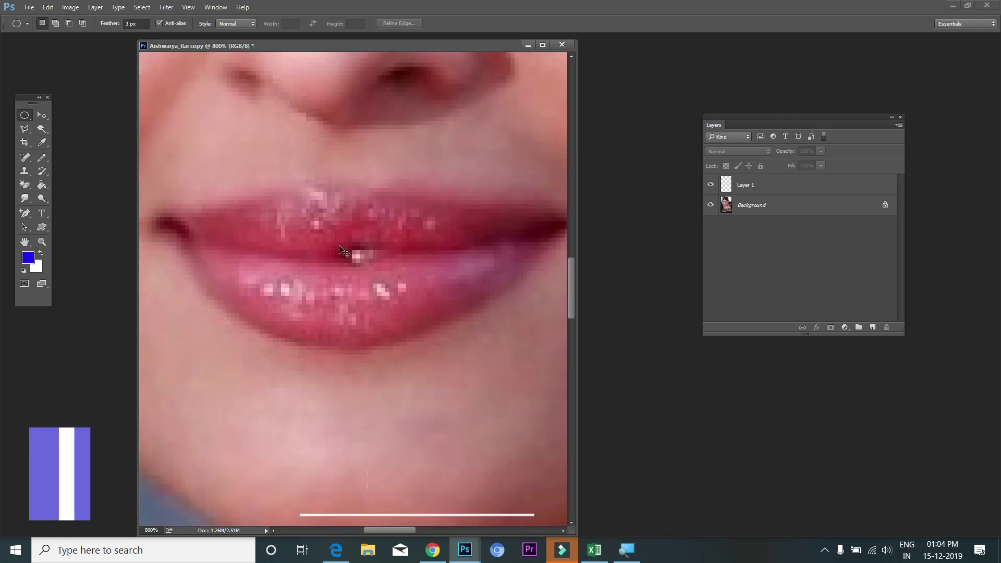
key("ctrl+minus")
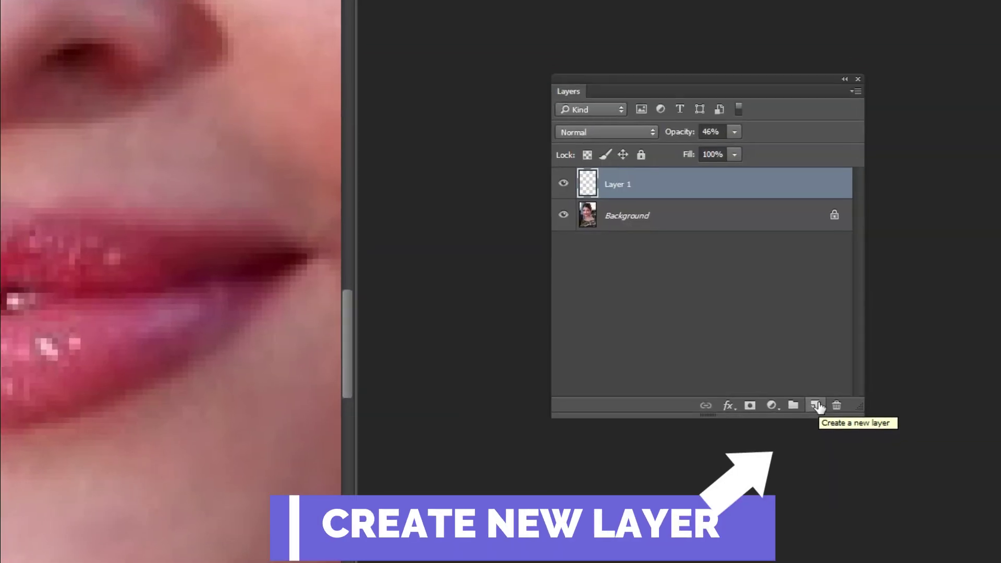
Step: Add a new empty Layer 2 above Layer 1 for the lip colour
left_click(816, 406)
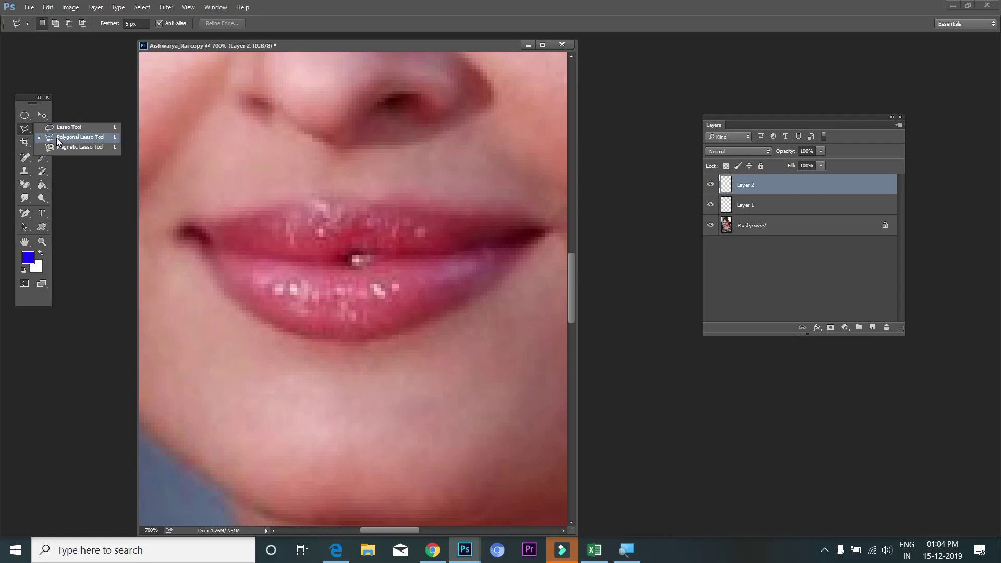
Step: Select the Polygonal Lasso Tool and set its feather to 3 px
left_click(56, 137)
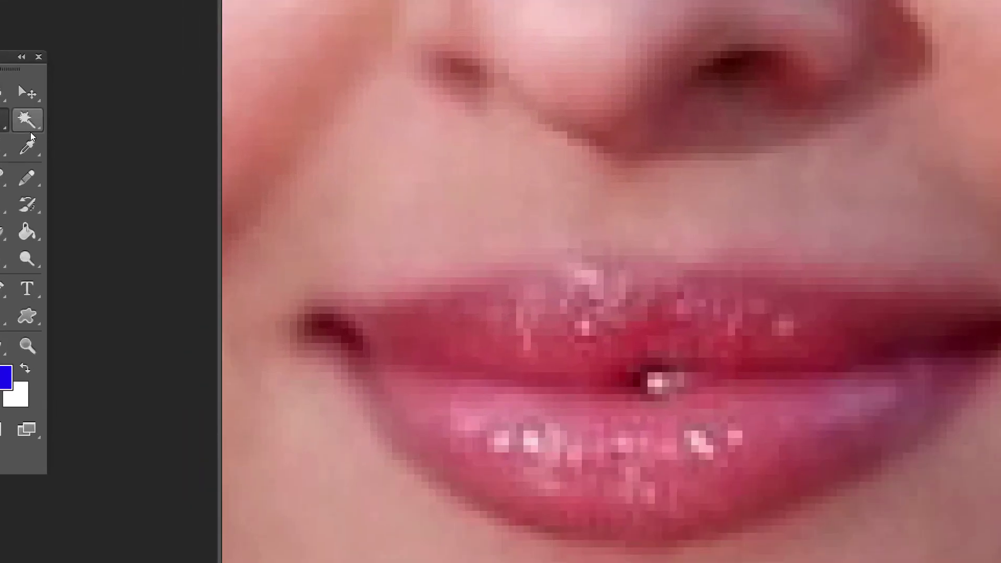
right_click(17, 115)
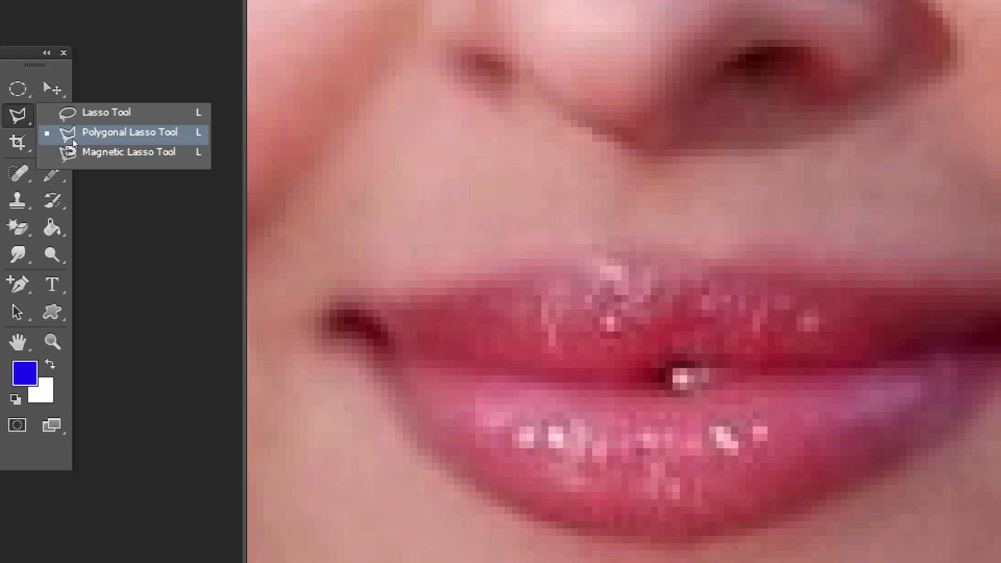
left_click(73, 139)
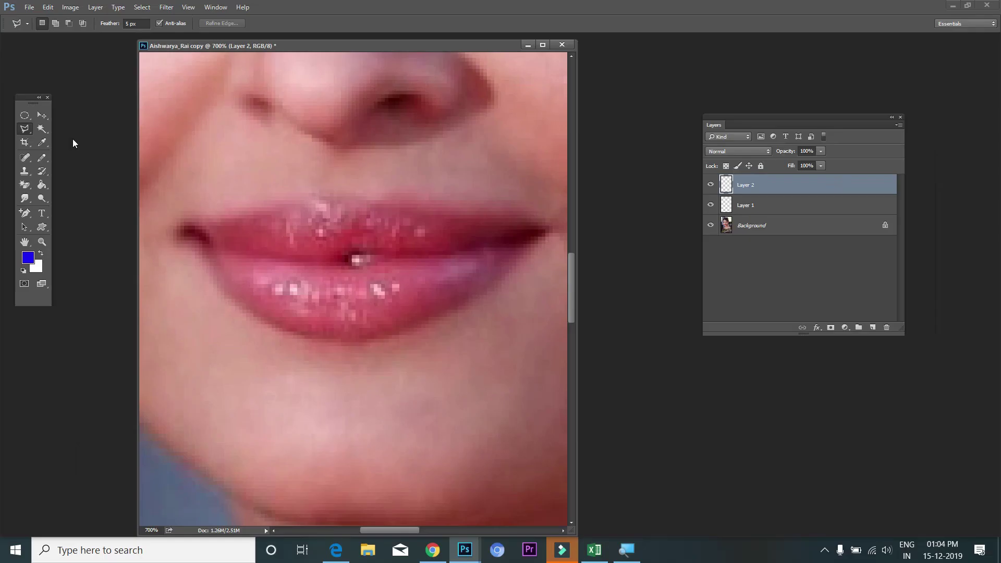
right_click(25, 129)
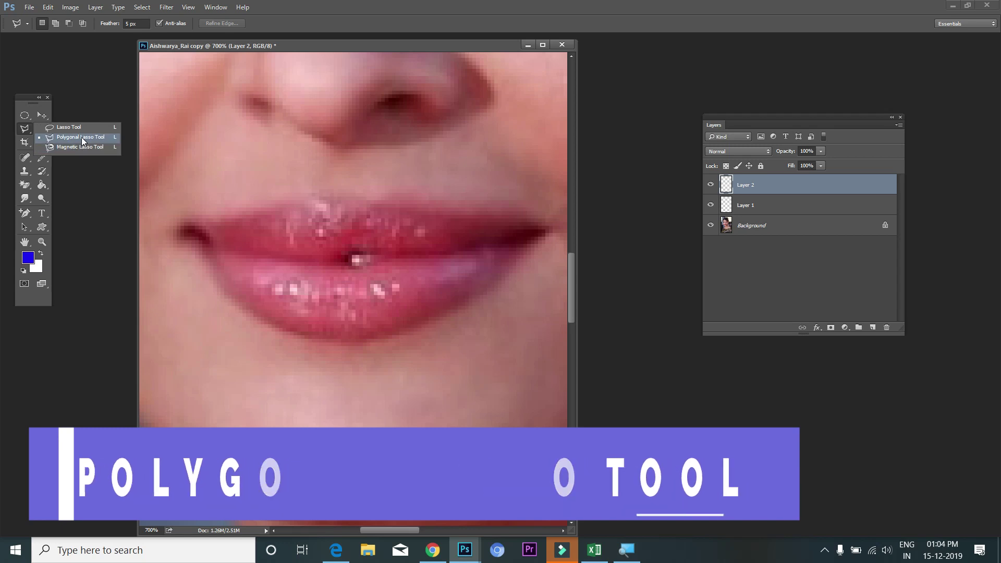
left_click(82, 137)
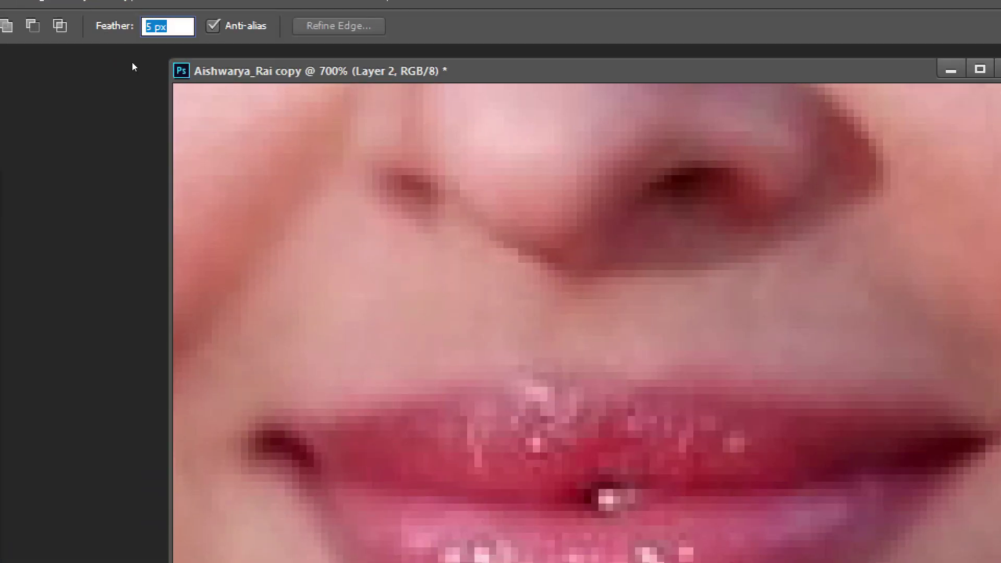
type("3")
key("Return")
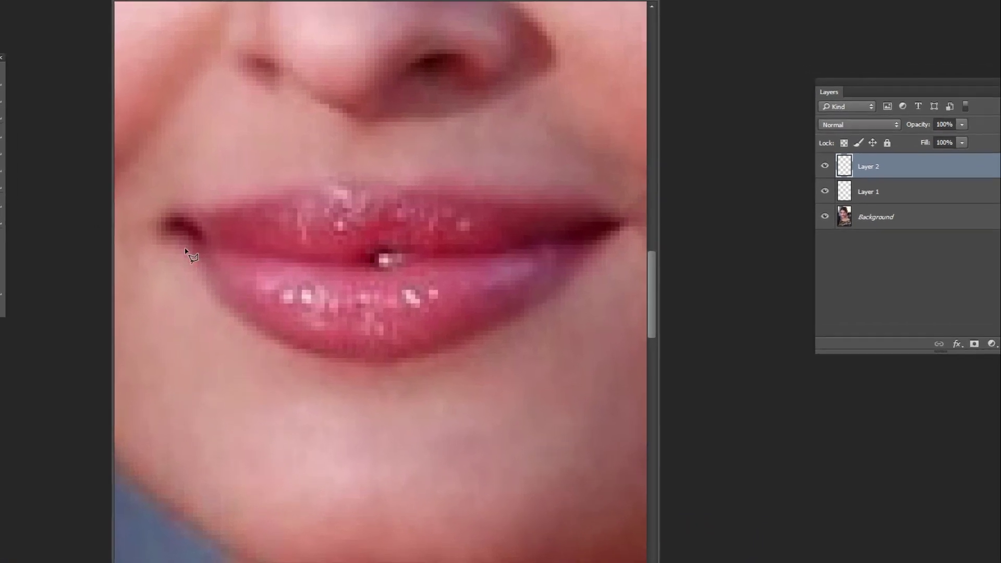
Step: Make a first rough lip outline, then discard it to start over
left_click(184, 249)
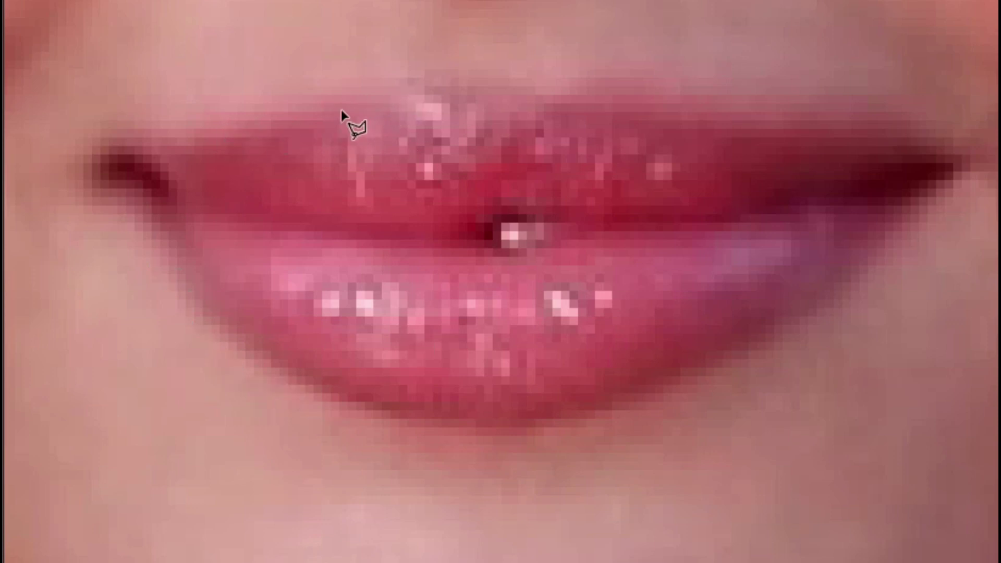
mouse_move(342, 102)
left_mouse_down()
mouse_move(485, 89)
mouse_move(573, 108)
mouse_move(803, 113)
mouse_move(598, 117)
mouse_move(543, 101)
mouse_move(887, 119)
mouse_move(869, 123)
mouse_move(919, 133)
mouse_move(960, 157)
mouse_move(944, 213)
mouse_move(885, 268)
mouse_move(697, 385)
mouse_move(523, 438)
mouse_move(347, 399)
left_mouse_up()
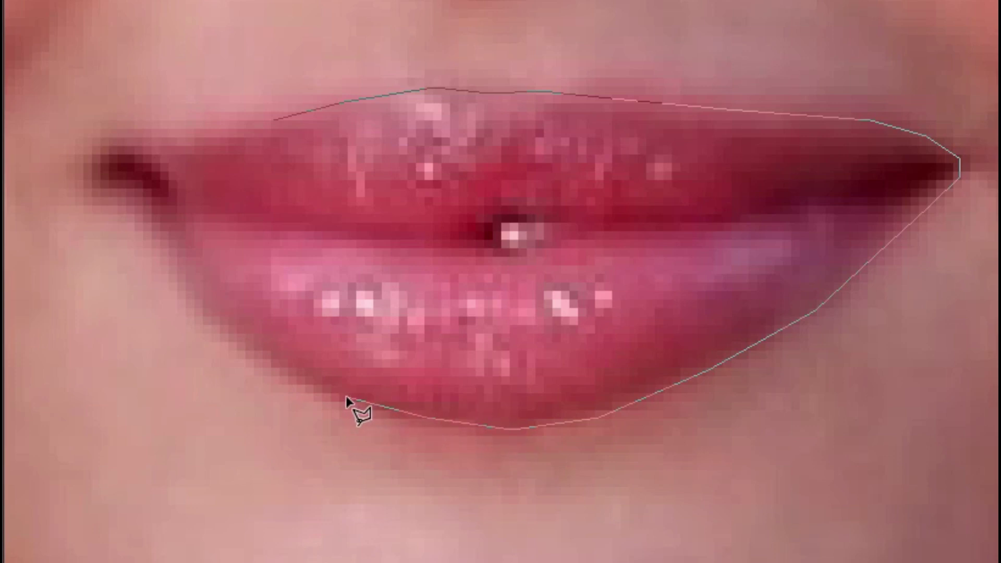
left_click_drag(345, 396, 347, 407)
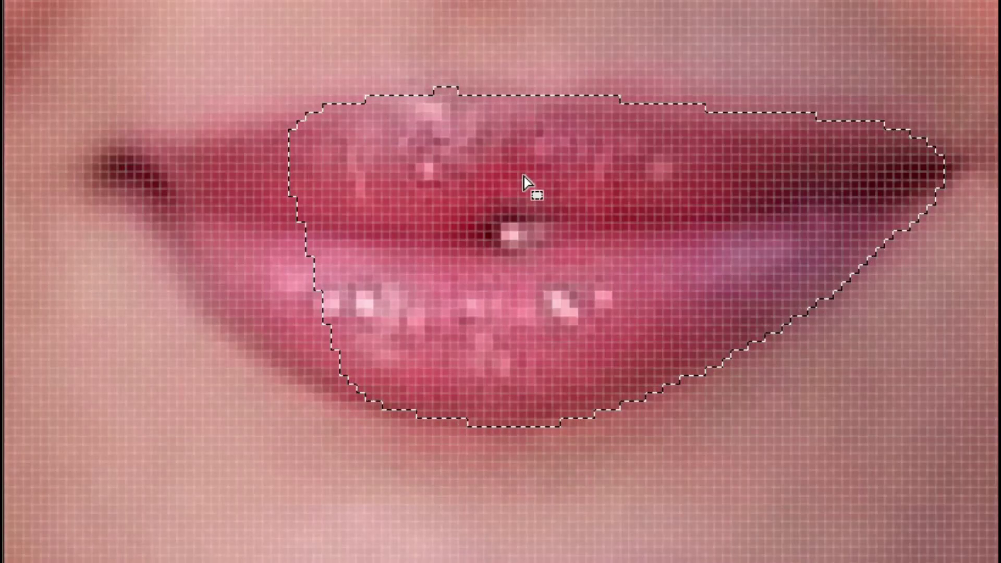
key("ctrl+d")
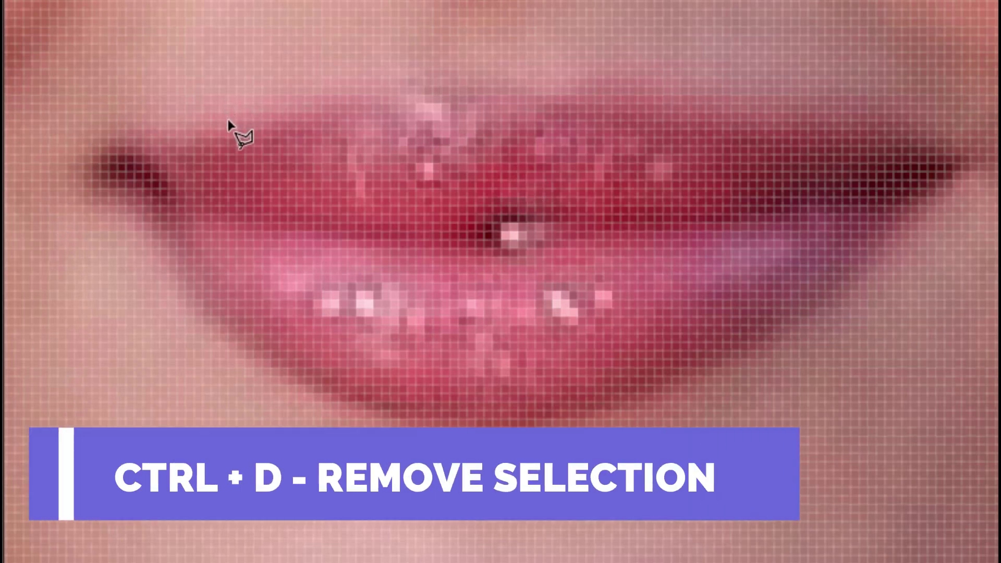
Step: Place outline points along the upper lip, removing the misplaced ones
left_click(231, 126)
left_click(363, 90)
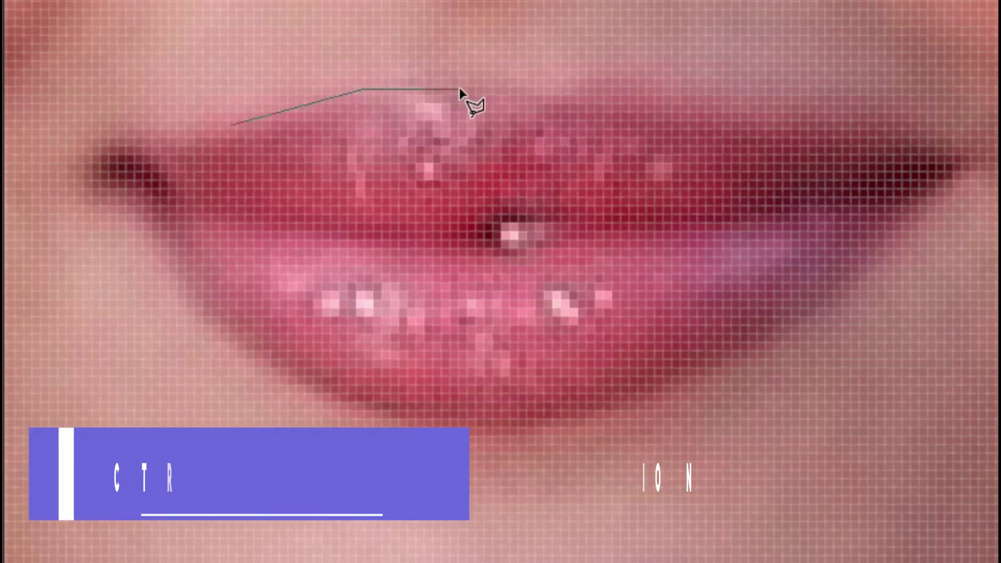
left_click(485, 89)
left_click(594, 103)
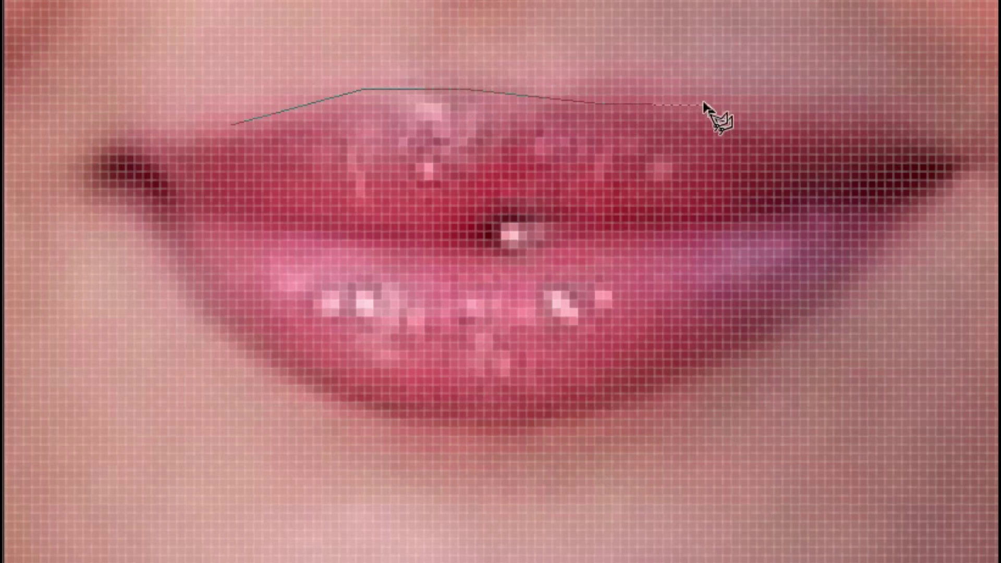
key("BackSpace")
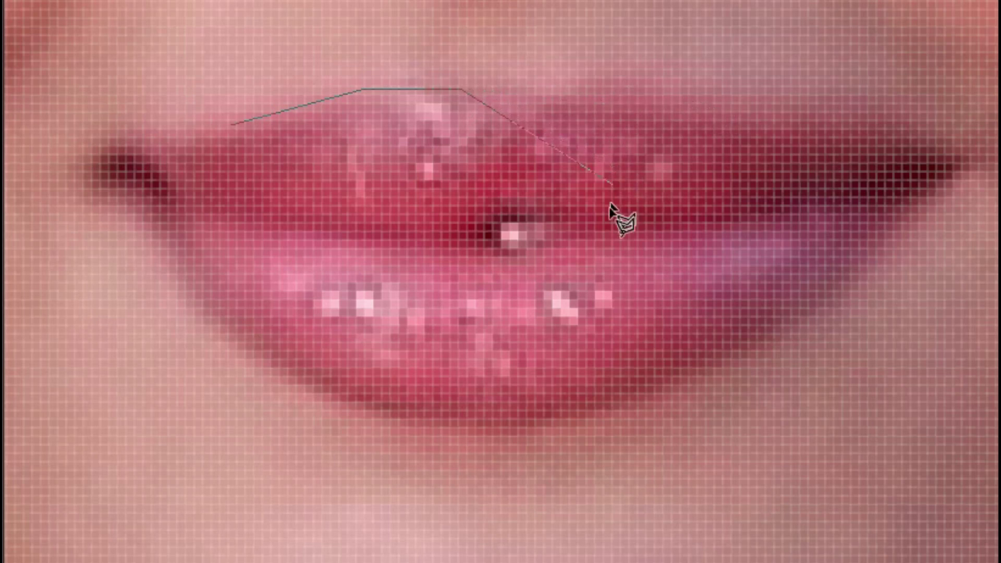
key("BackSpace")
key("BackSpace")
Step: Add outline points along the lower lip, deleting the misplaced points
key("BackSpace")
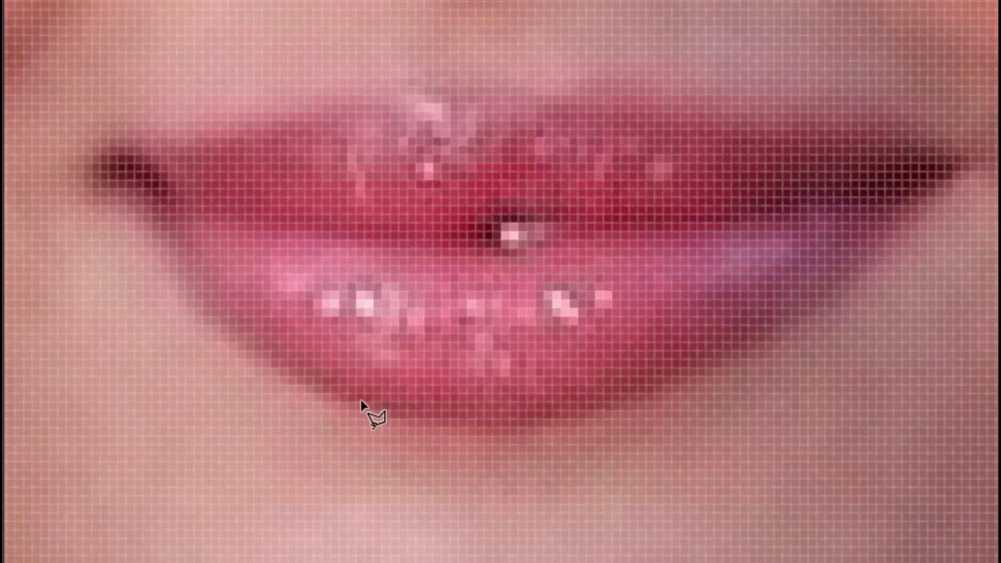
left_click(339, 405)
left_click(431, 429)
left_click(615, 266)
left_click(708, 374)
left_click(829, 174)
key("BackSpace")
key("BackSpace")
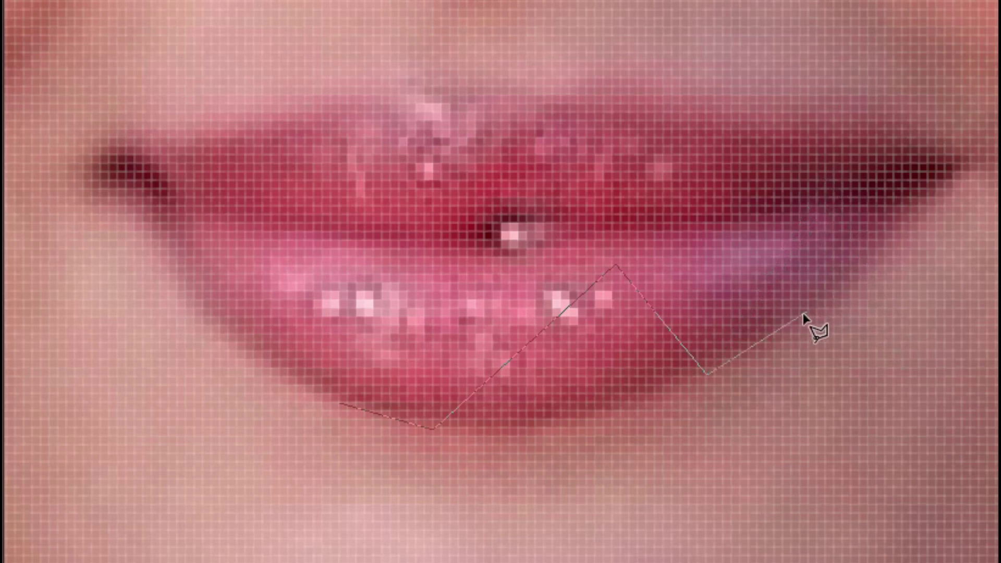
key("BackSpace")
Step: Trace the lower lip edge to the right corner and close the lip selection
left_click(508, 432)
left_click(608, 419)
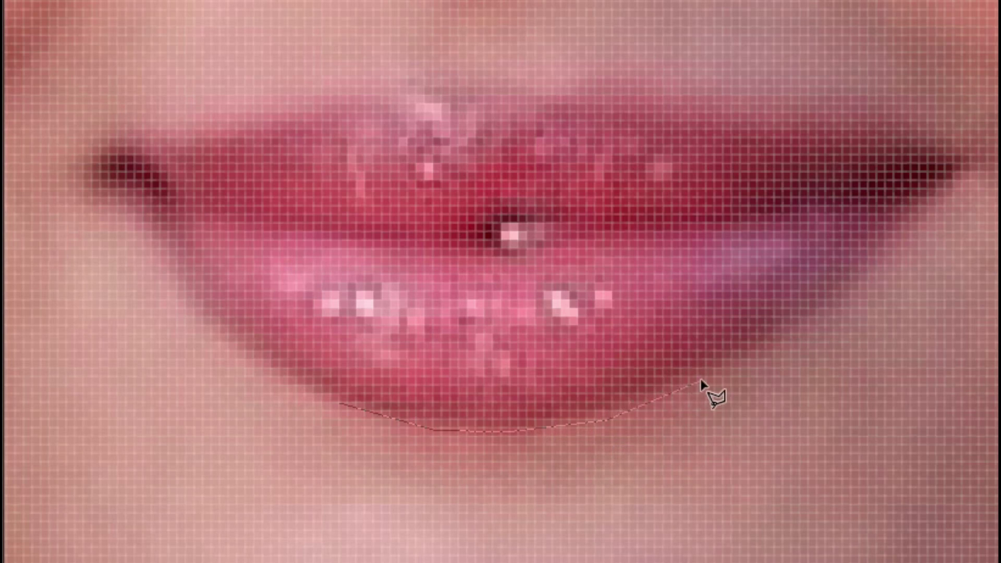
left_click(792, 326)
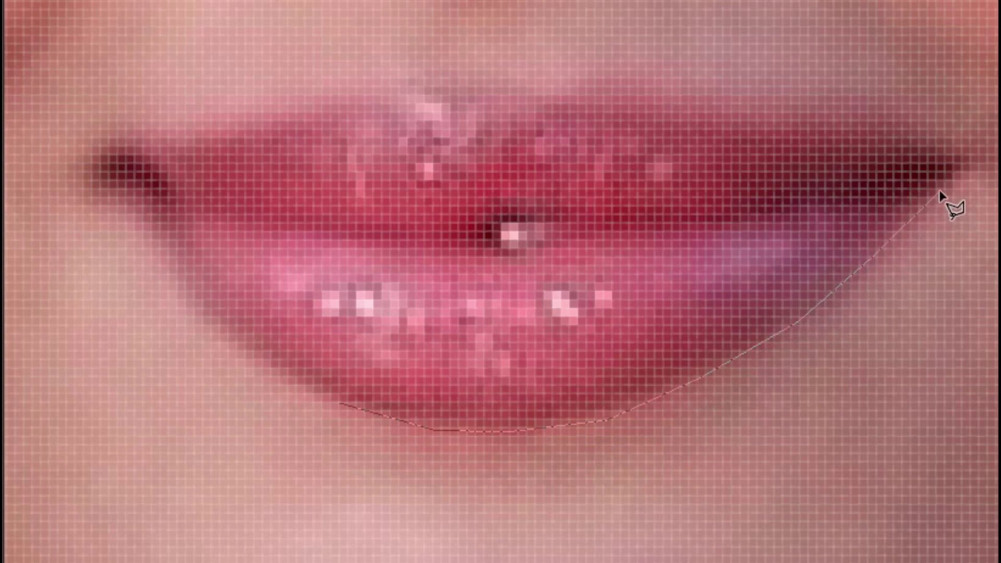
left_click(964, 162)
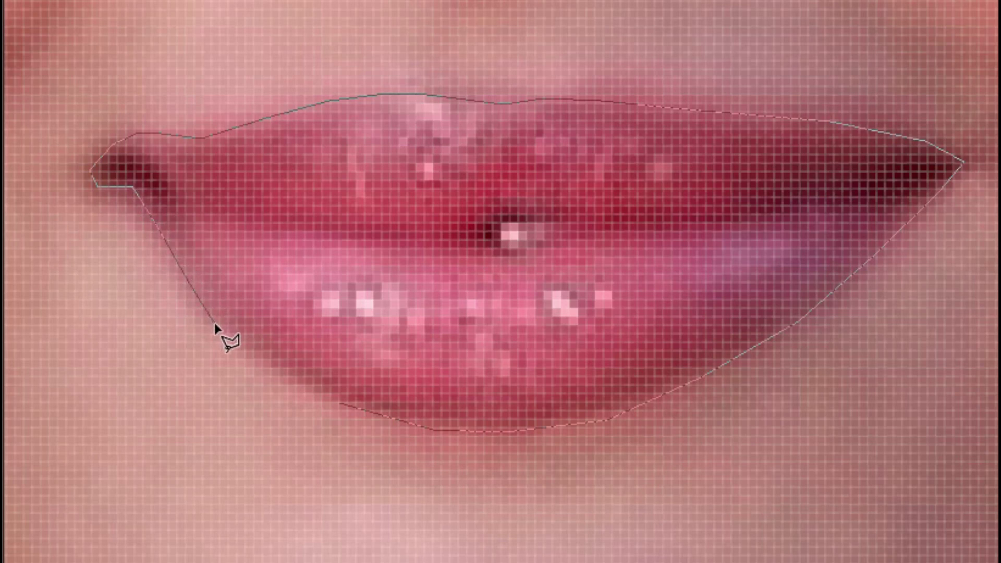
left_click(359, 415)
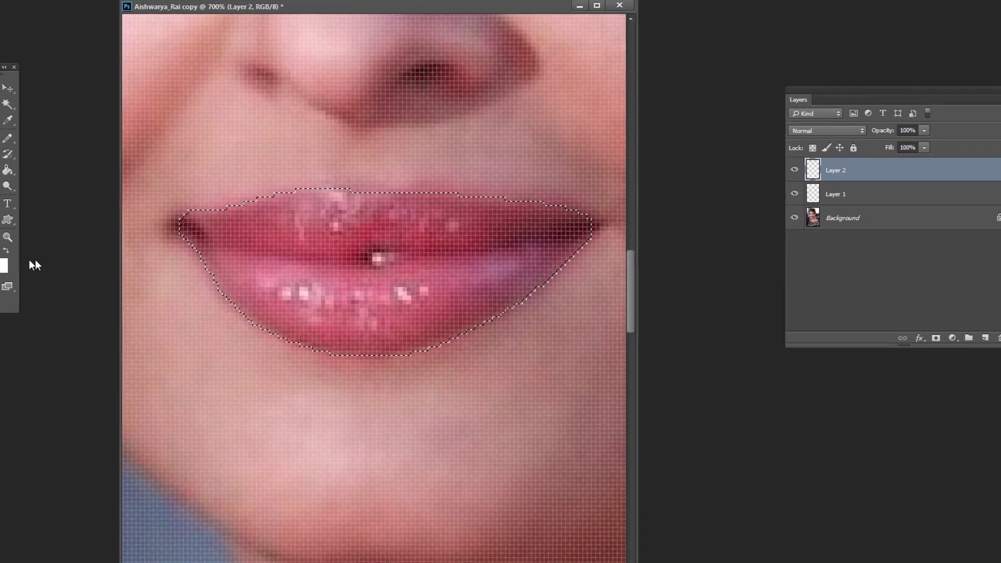
Step: Set the foreground colour to bright red and fill the lip selection with it
left_click(25, 261)
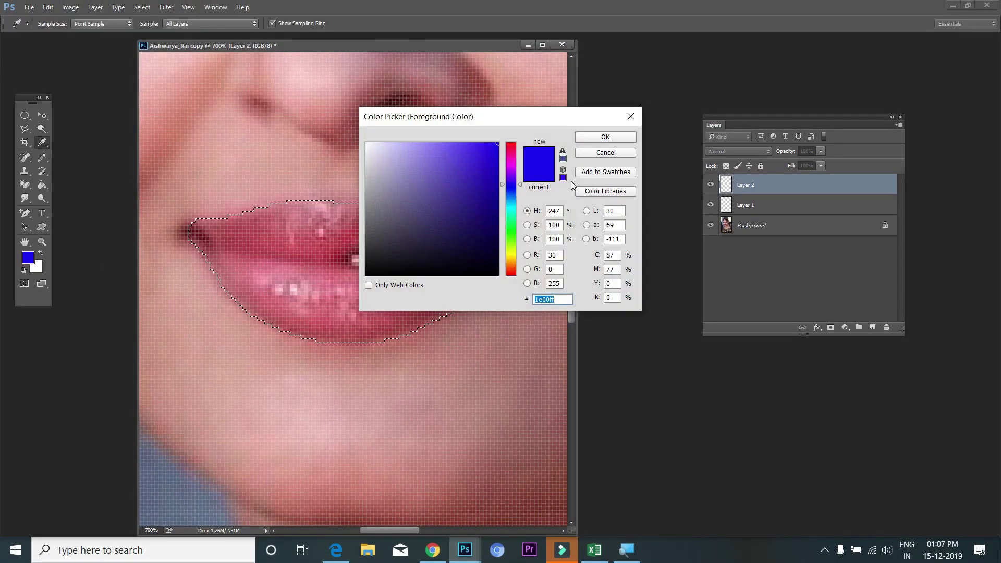
left_click_drag(514, 189, 509, 149)
left_click(496, 144)
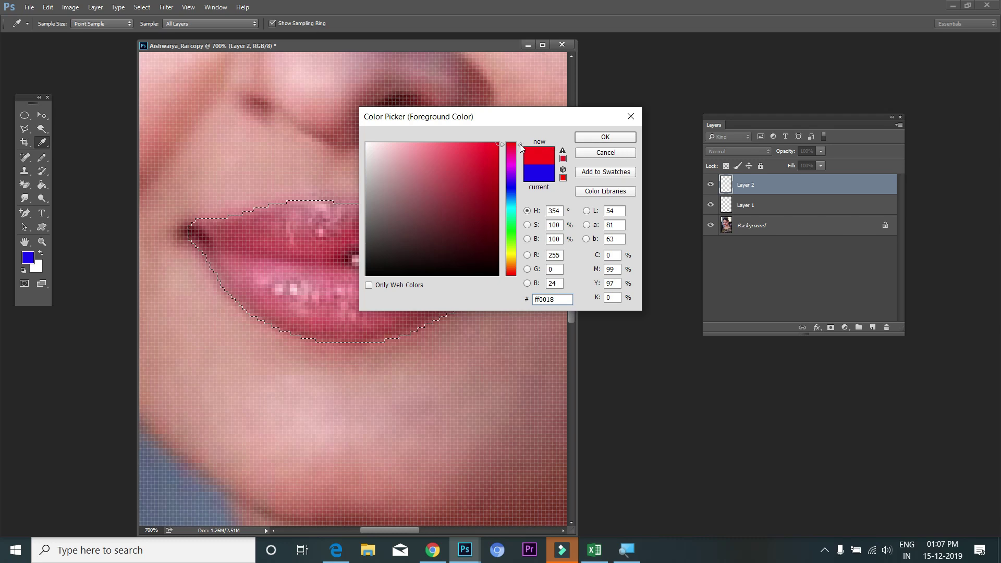
left_click(603, 136)
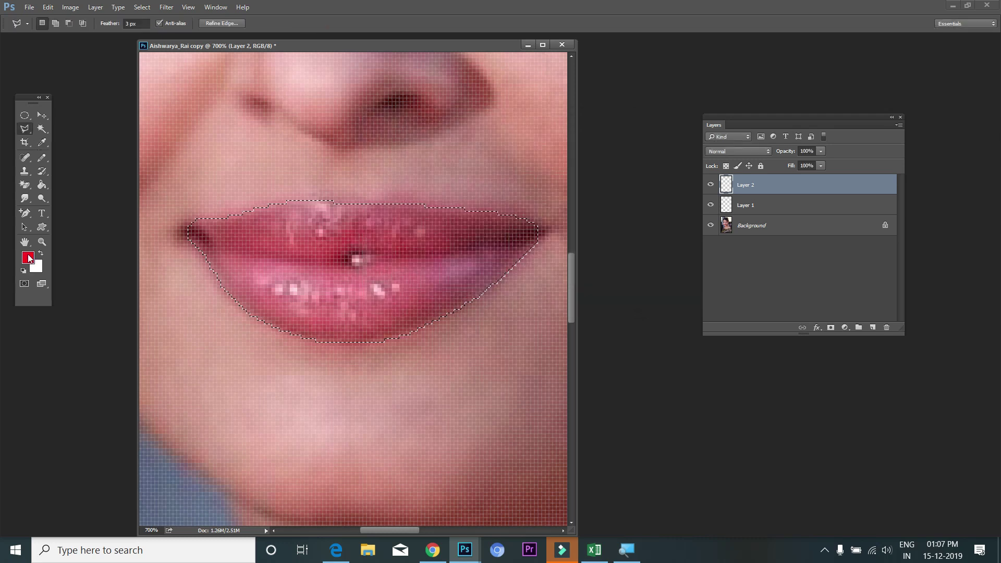
left_click(29, 258)
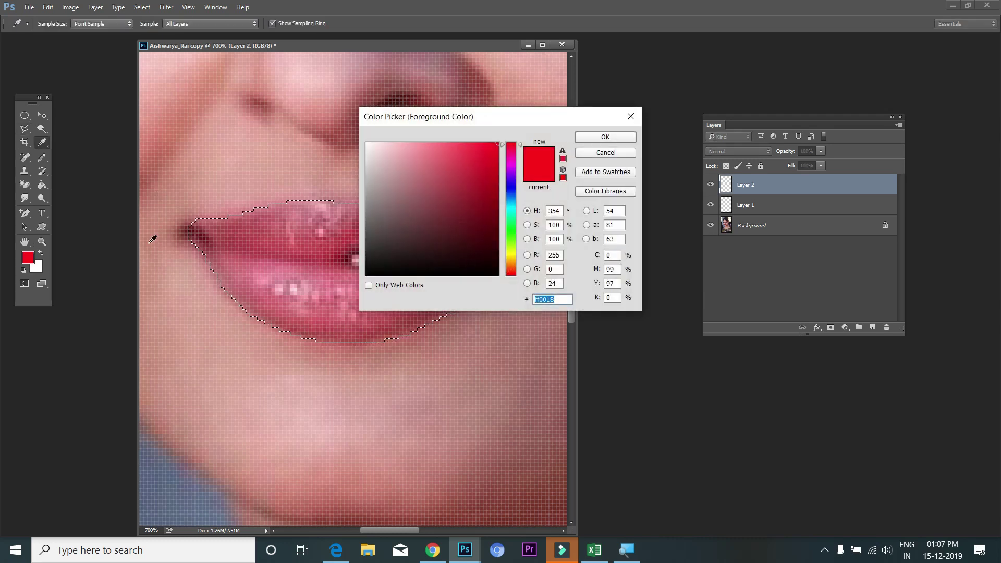
left_click(605, 137)
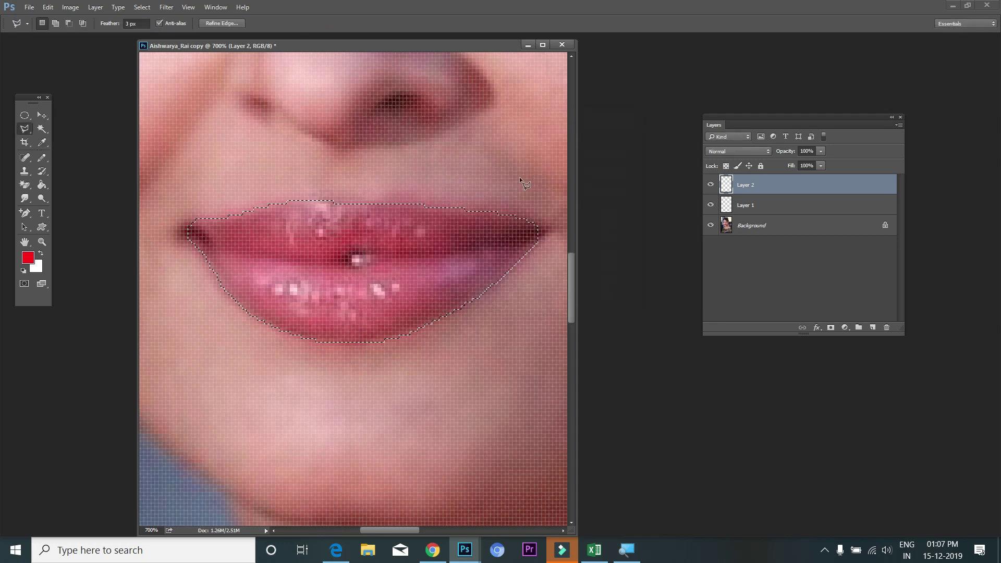
key("alt+Delete")
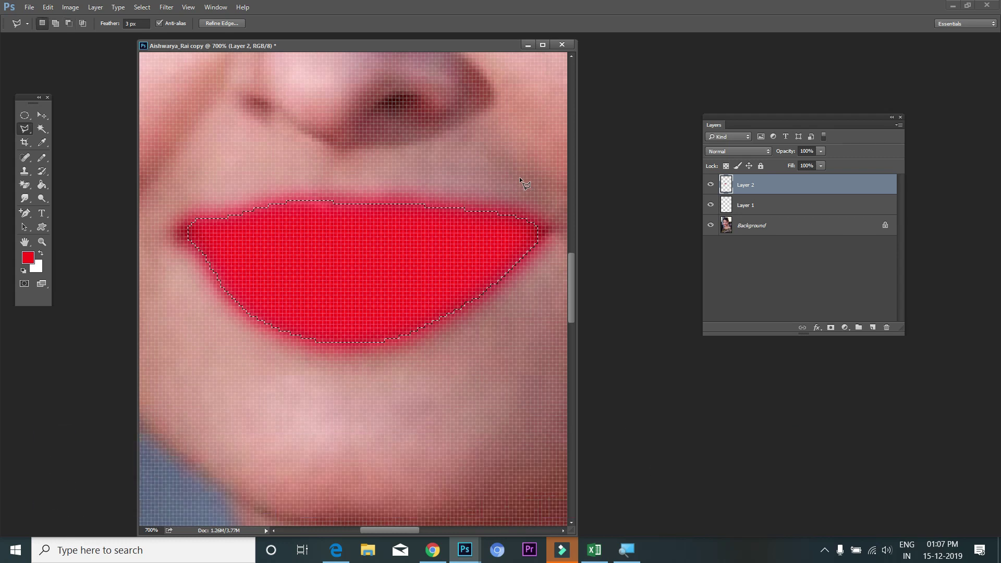
Step: Deselect the lips and fit the whole portrait on screen
key("ctrl+d")
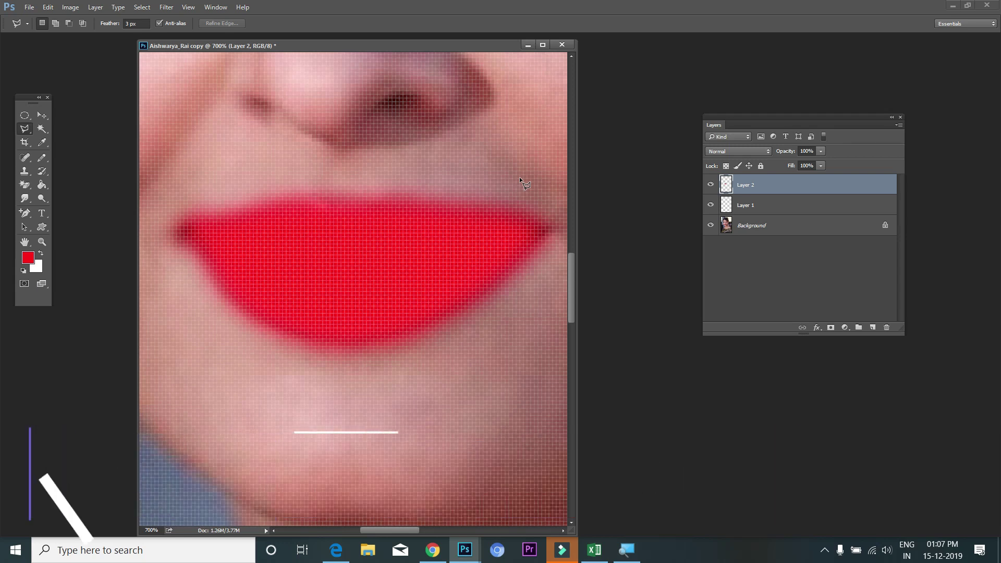
key("ctrl+0")
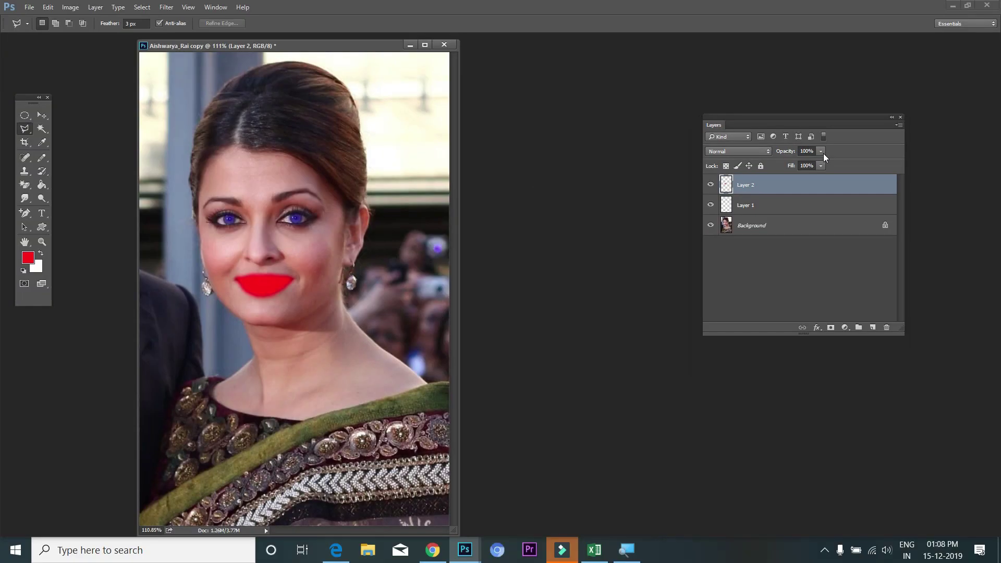
Step: Drag Layer 2's opacity slider down to about 46% for a natural lip tint
left_click(821, 151)
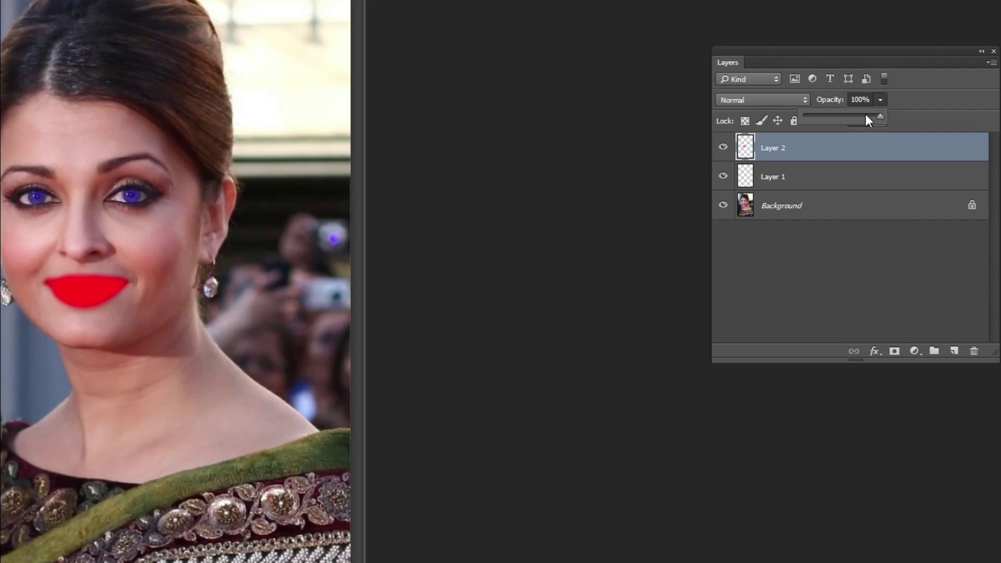
left_click(827, 117)
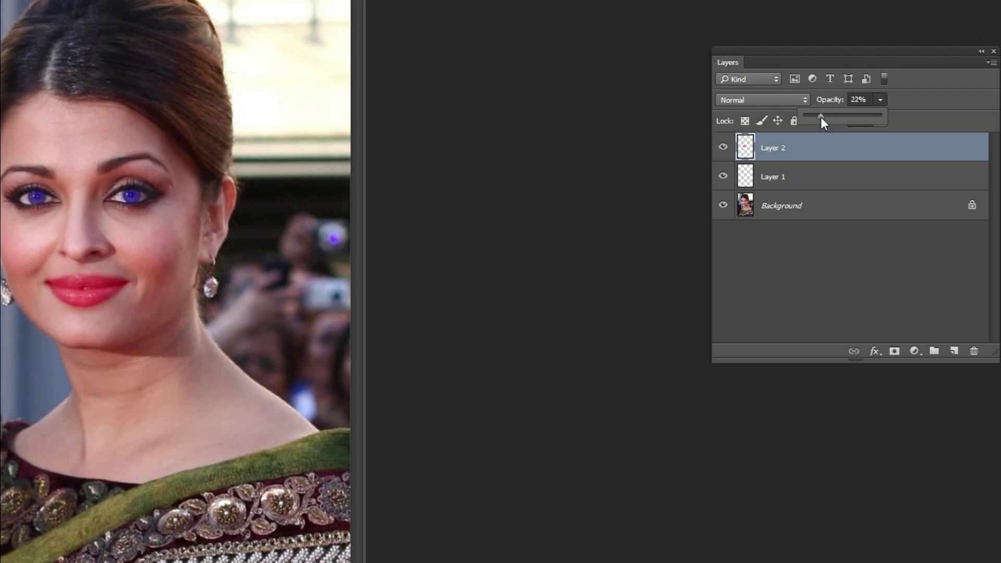
left_click_drag(821, 117, 799, 120)
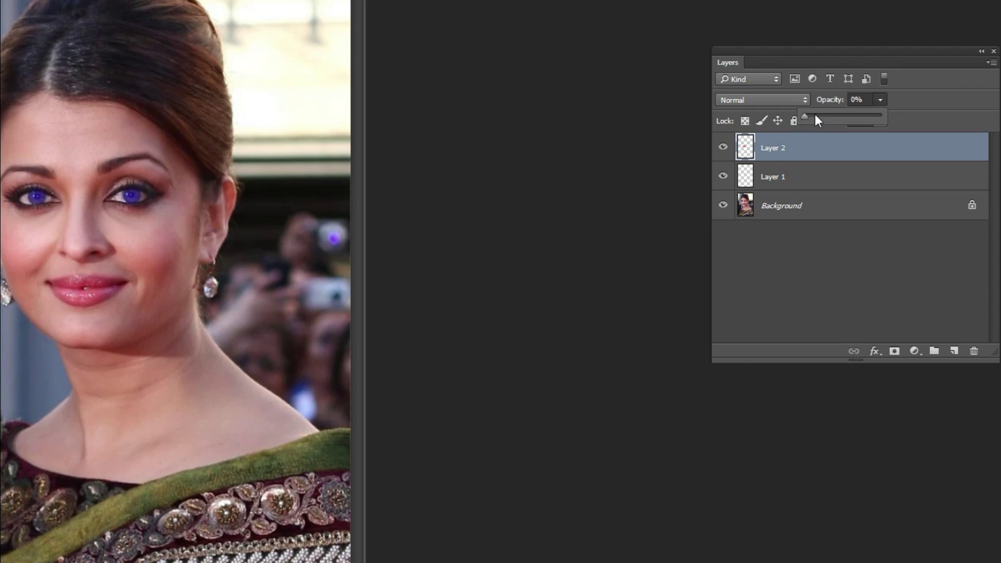
left_click_drag(818, 115, 822, 116)
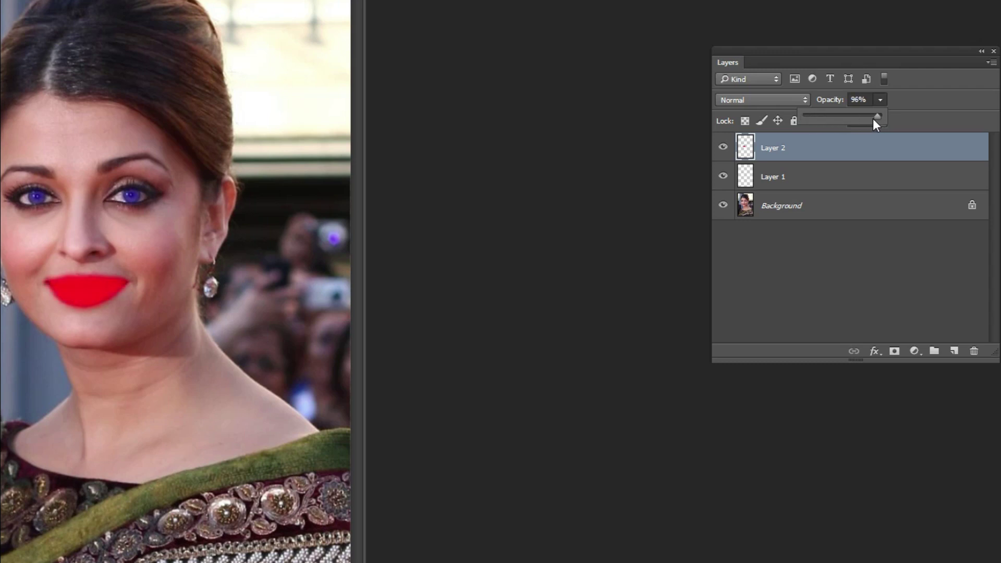
left_click_drag(845, 120, 839, 121)
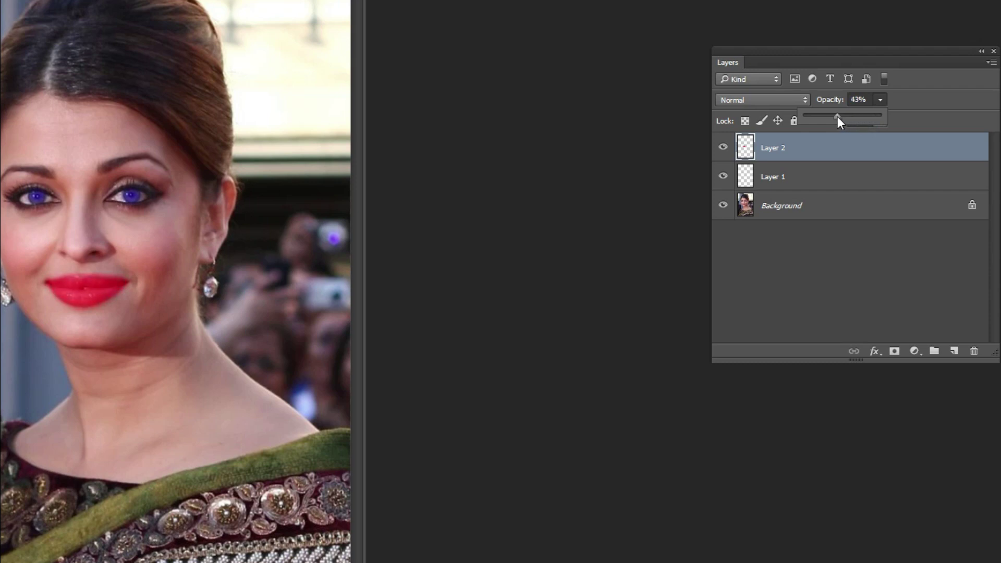
left_click(845, 256)
Step: Toggle Layer 2's red lips on and off repeatedly for a before/after comparison
left_click(724, 148)
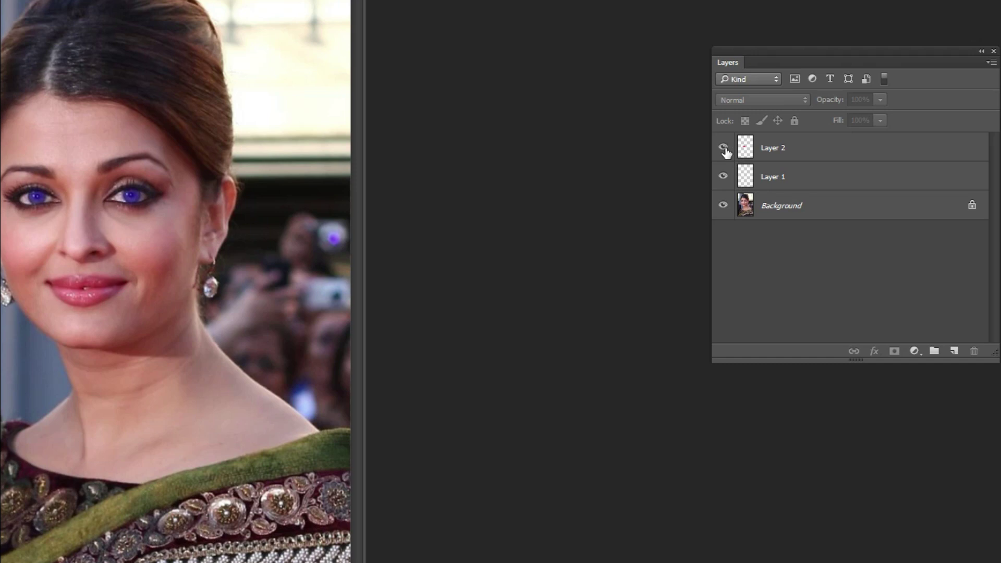
left_click(724, 148)
left_click(724, 148)
left_click(725, 148)
left_click(725, 149)
left_click(725, 148)
left_click(724, 148)
left_click(782, 149)
left_click(725, 148)
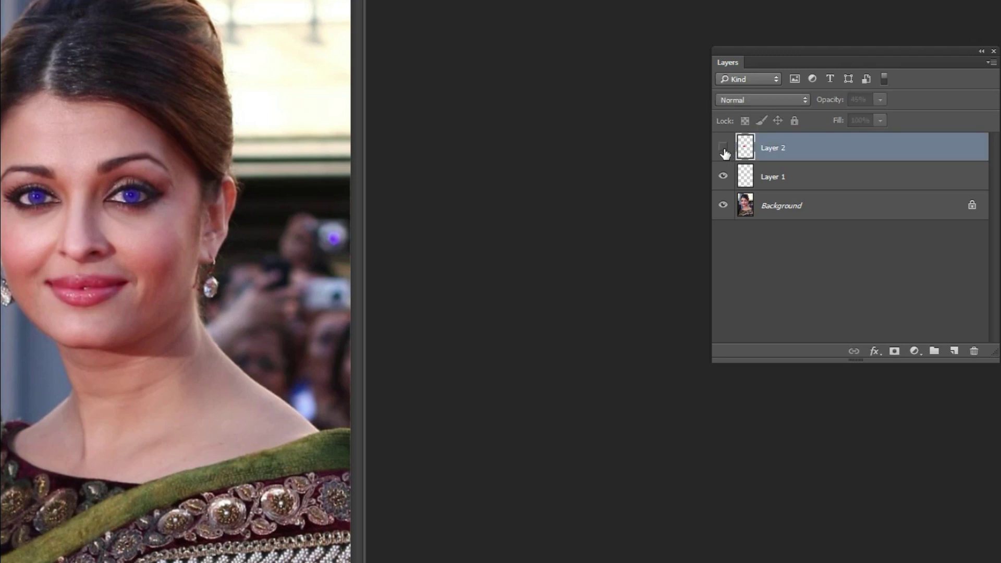
left_click(724, 148)
left_click(724, 149)
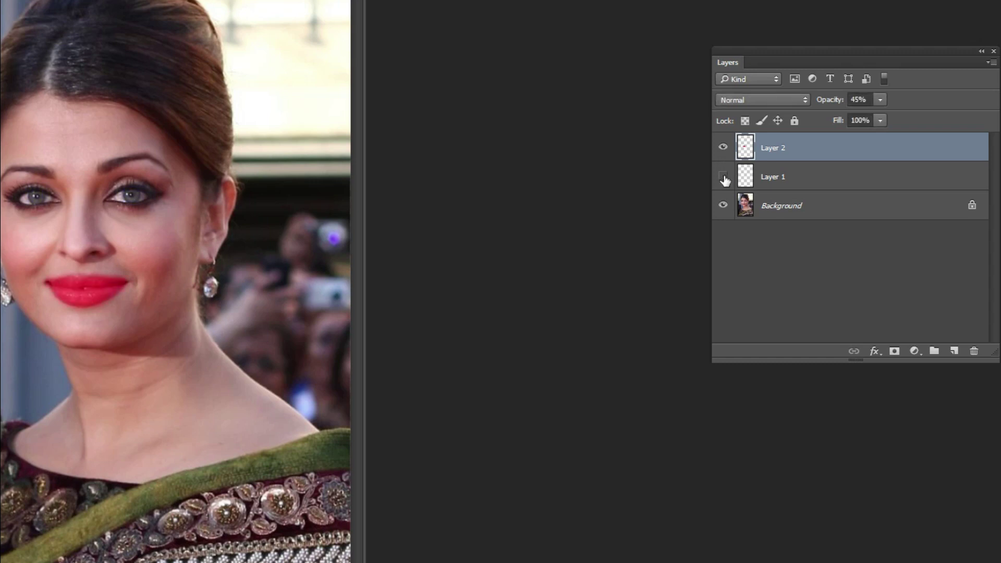
Step: Toggle Layer 1's blue eye tint off and on to compare, selecting Layer 1
left_click(724, 177)
left_click(724, 178)
left_click(781, 180)
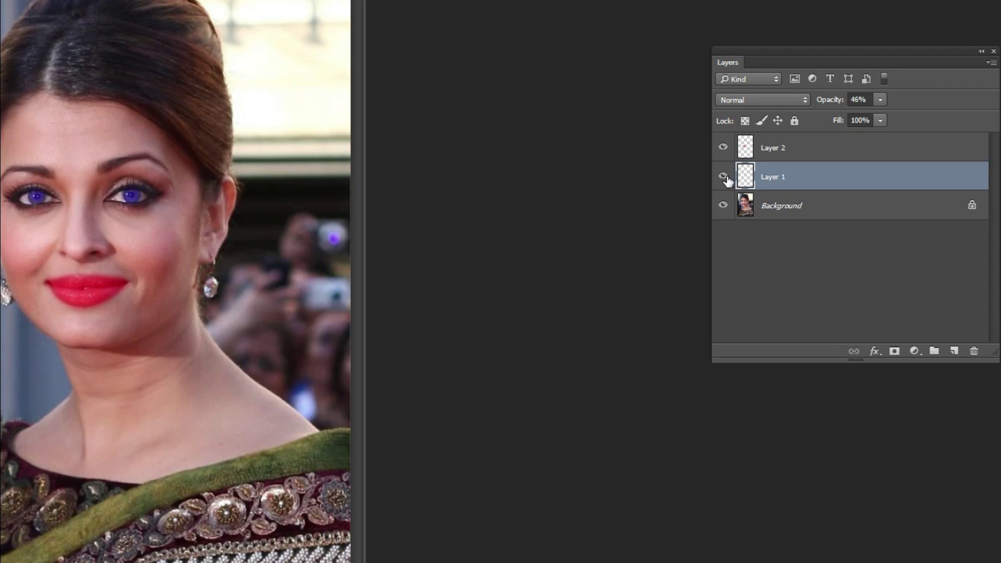
left_click(724, 178)
left_click(724, 178)
left_click(724, 177)
left_click(724, 178)
Step: Flip the red lip layer on and off again, finishing with it hidden
left_click(724, 177)
left_click(724, 148)
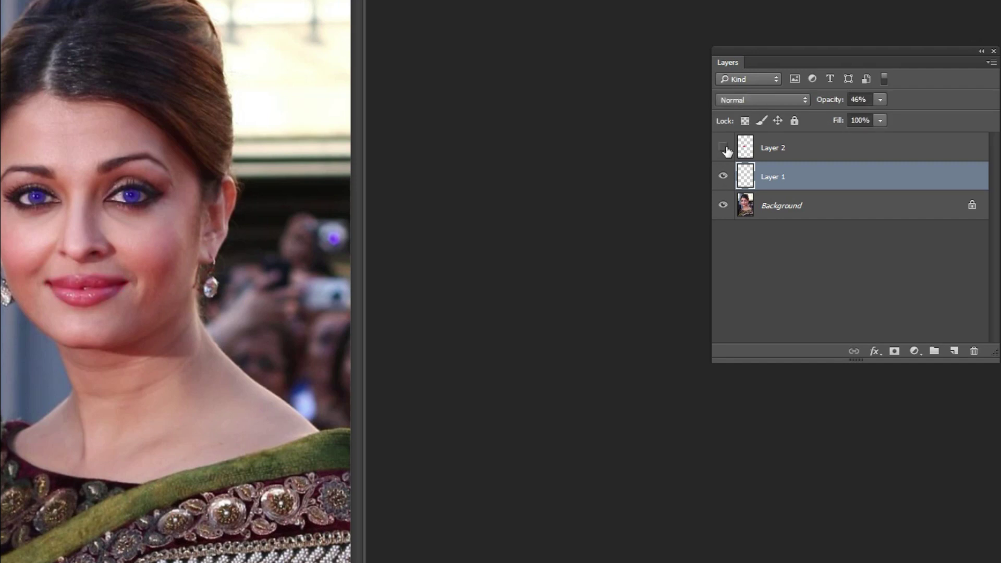
left_click(724, 149)
left_click(724, 149)
left_click(725, 149)
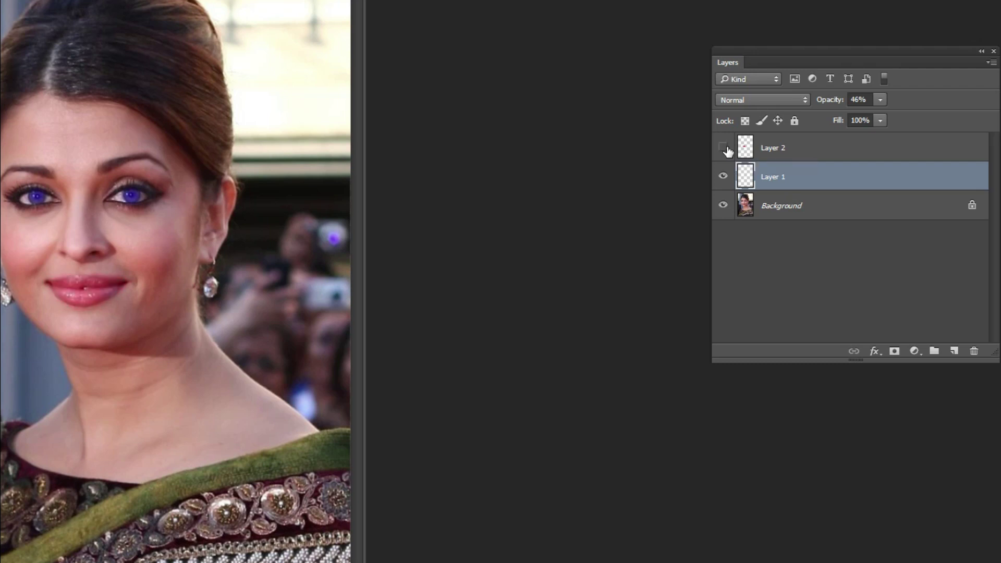